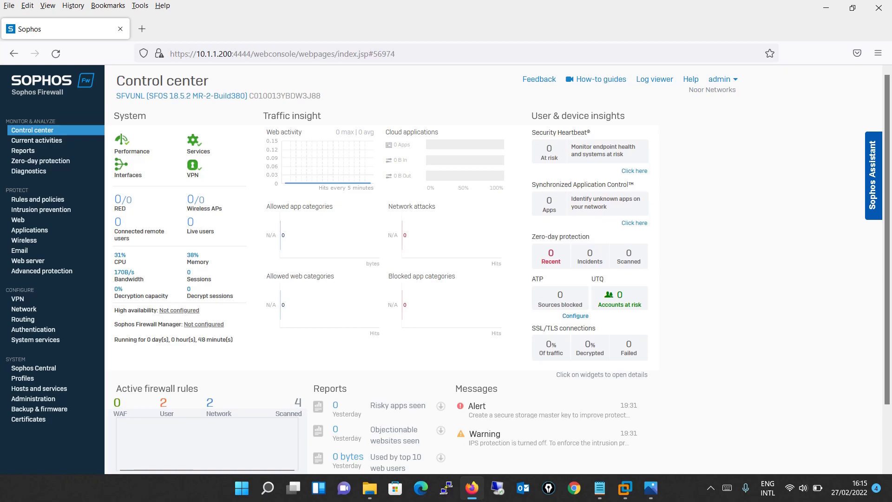
Step: Show the Sophos LAB.PNG diagram of the internal LAN, DMZ and internet links in Photos
left_click(652, 494)
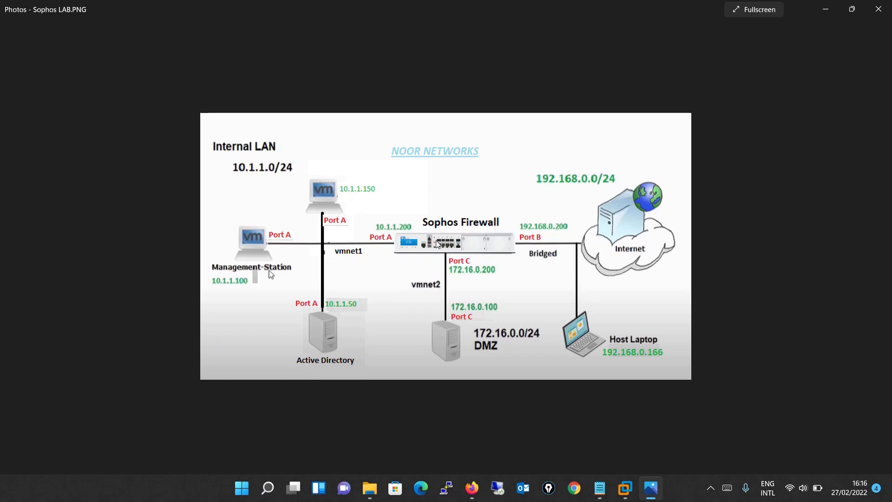
left_click(470, 495)
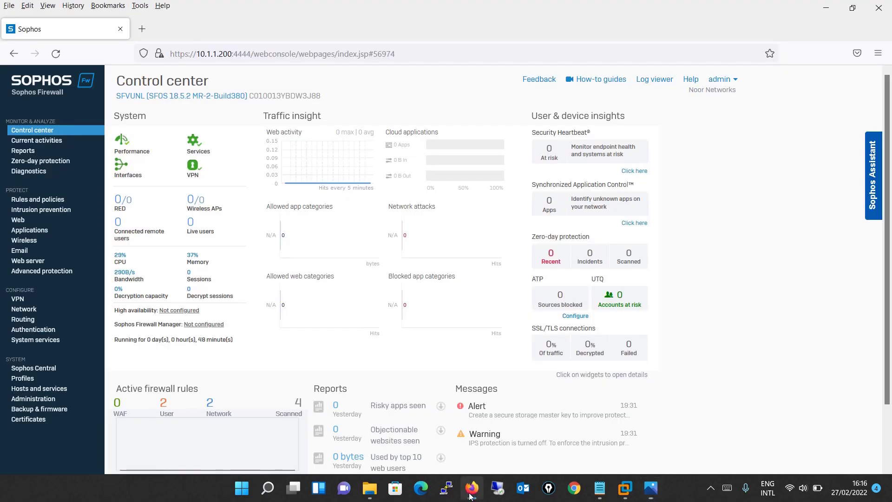
left_click(214, 54)
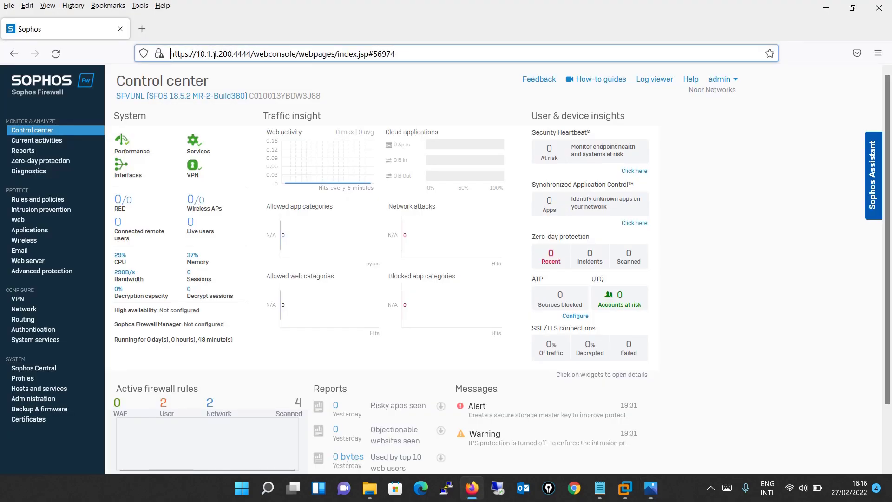
left_click_drag(175, 54, 250, 56)
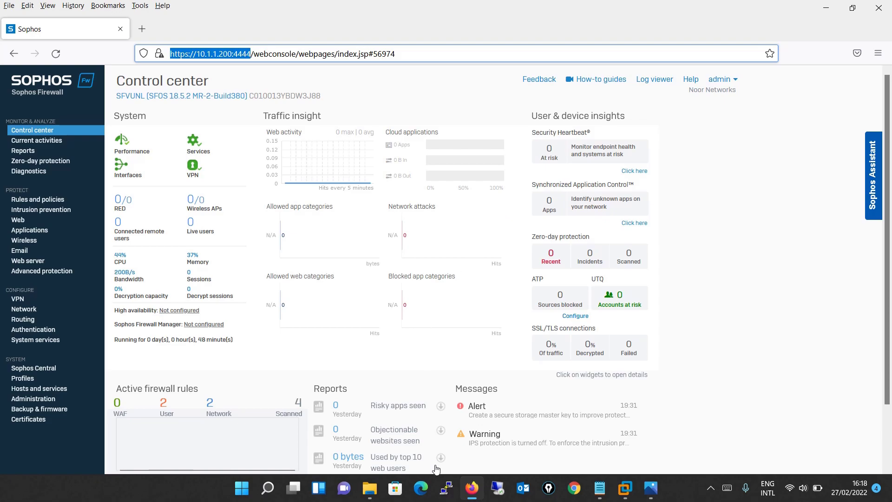
Step: Open a PuTTY SSH session to 10.1.1.200 and log in as admin
left_click(447, 488)
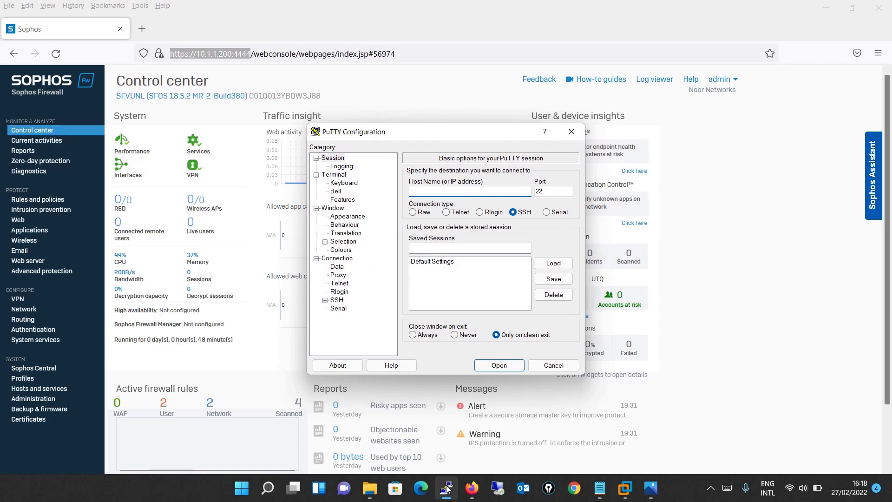
type("10.1.1.200")
left_click(499, 365)
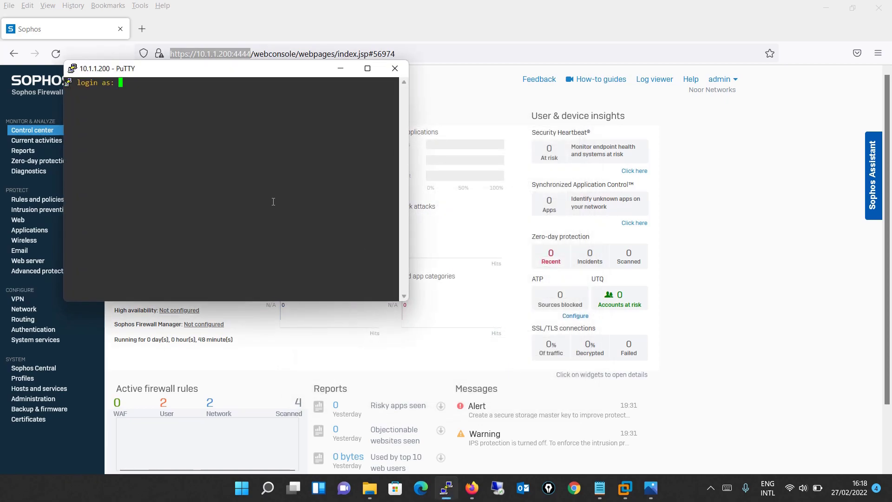
type("admin")
key("Return")
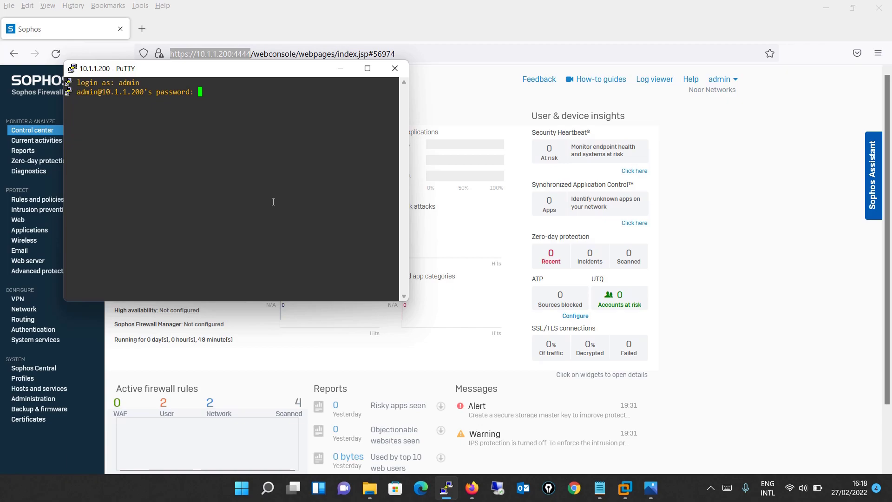
key("Return")
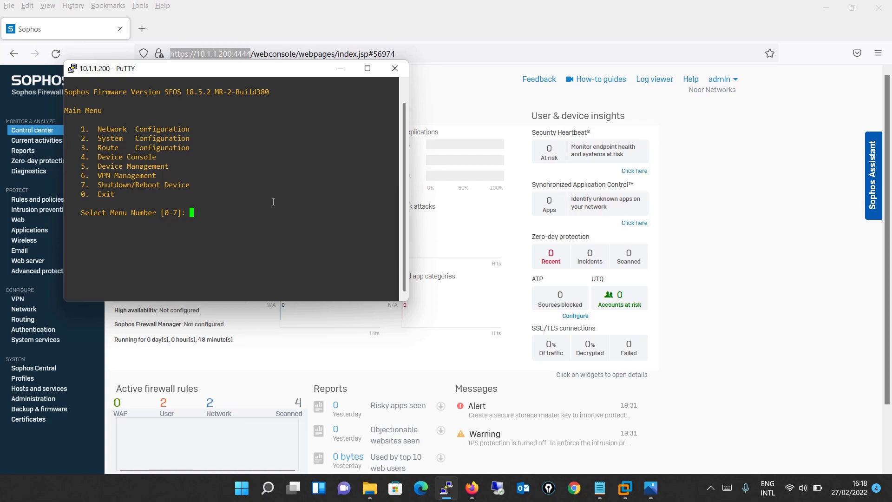
Step: Switch between the web console and the SSH Main Menu, ending on the web console
left_click(797, 206)
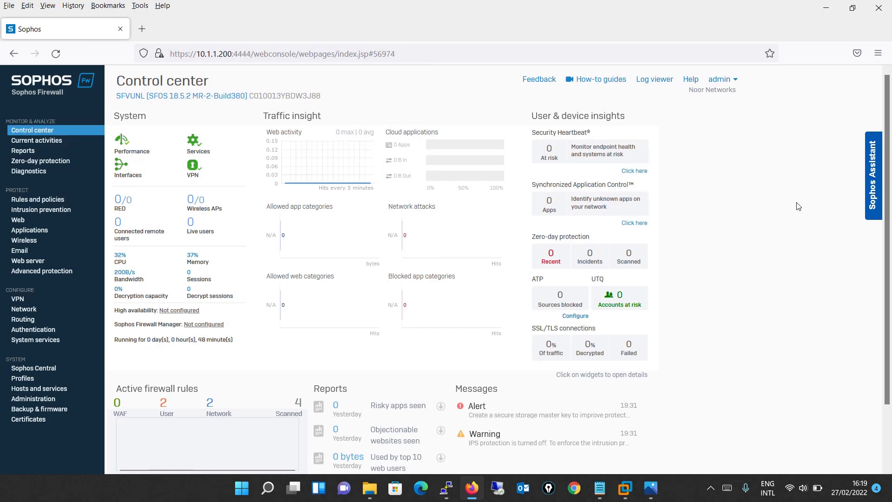
left_click(446, 488)
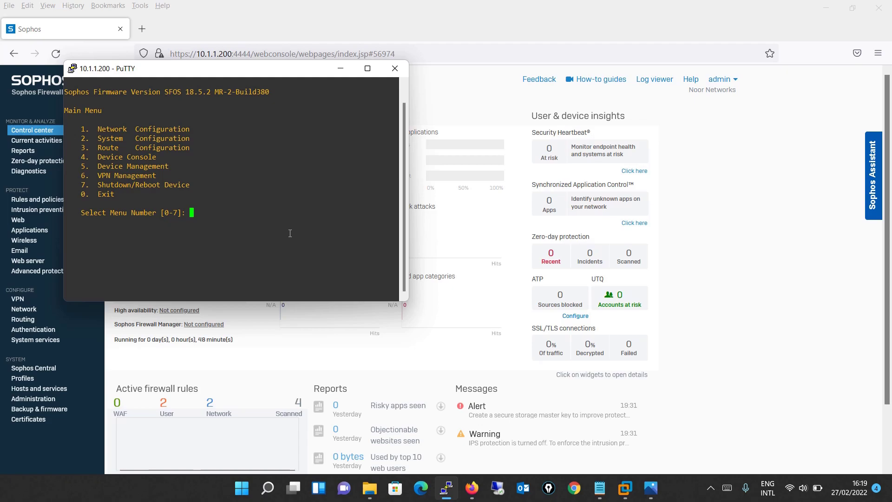
left_click(481, 203)
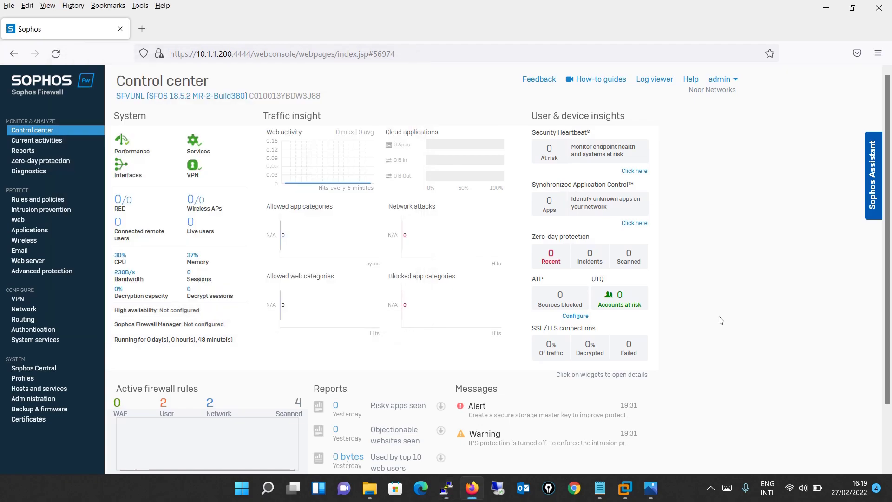
left_click(34, 380)
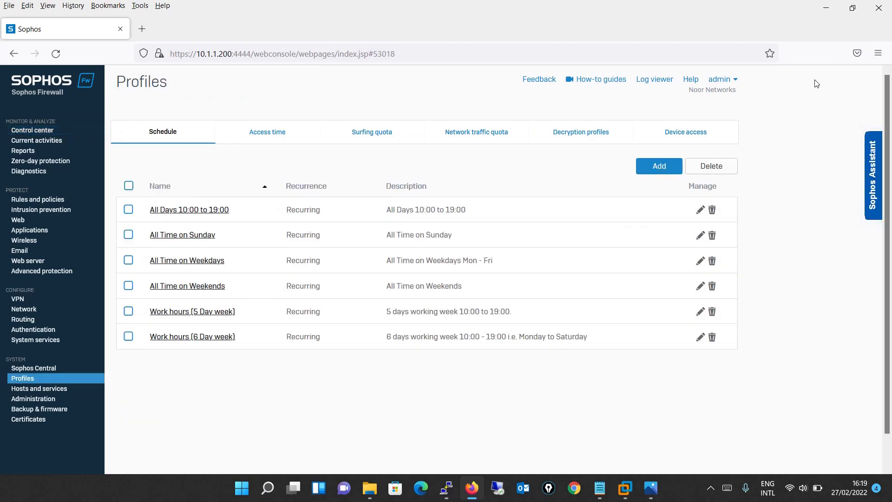
left_click(694, 134)
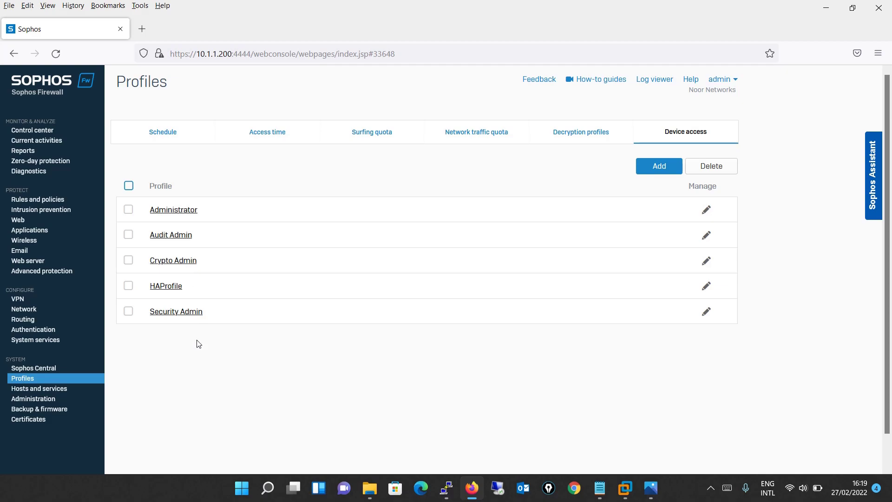
left_click(42, 134)
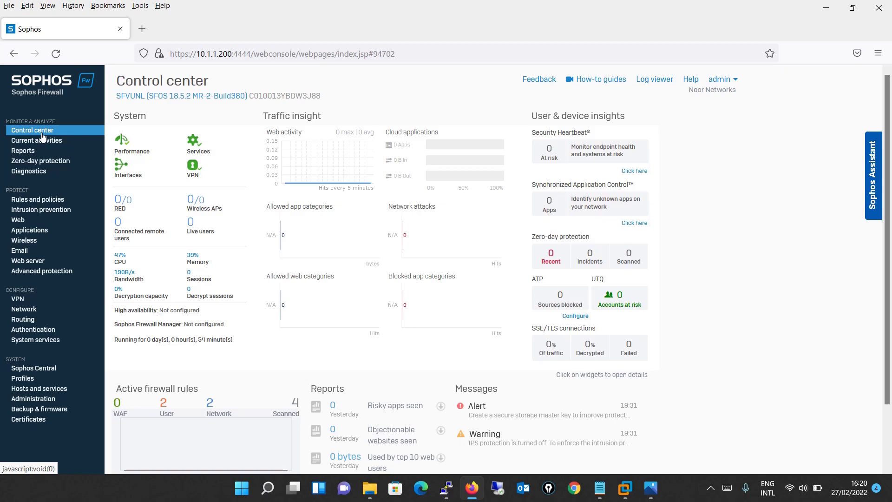
Step: Expand and close the System widget details twice, then the connections and interfaces details
left_click(122, 146)
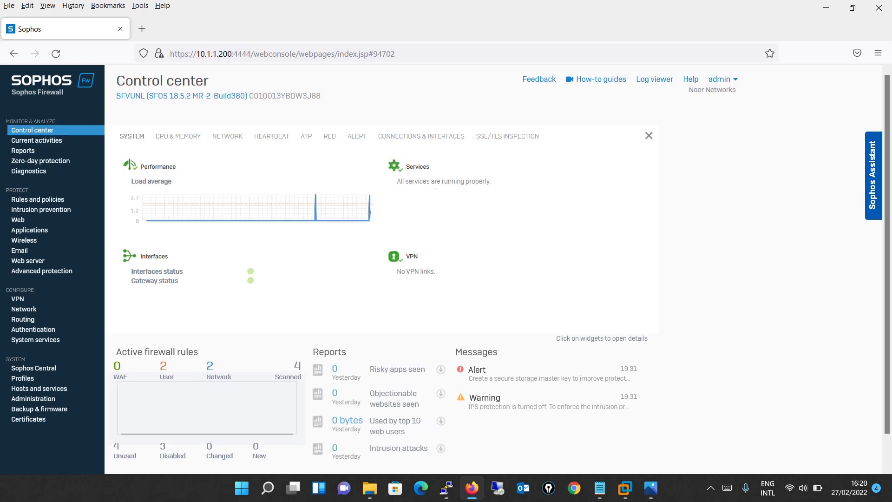
left_click(647, 137)
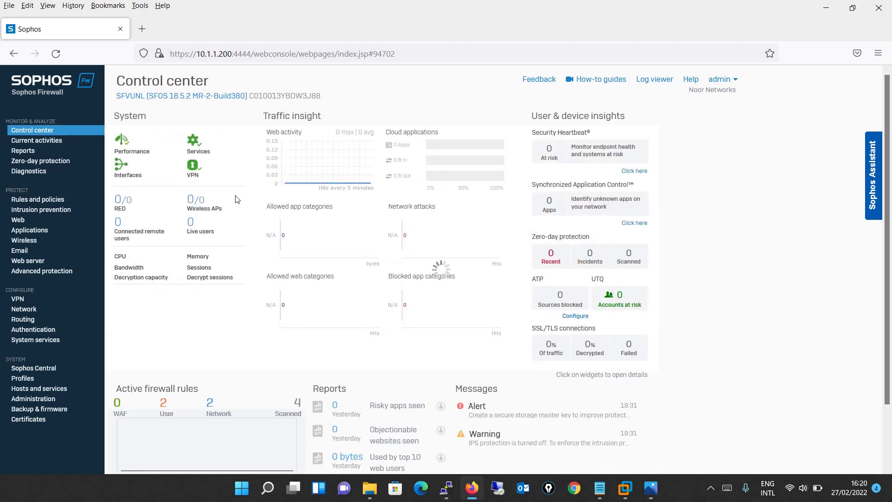
left_click(197, 143)
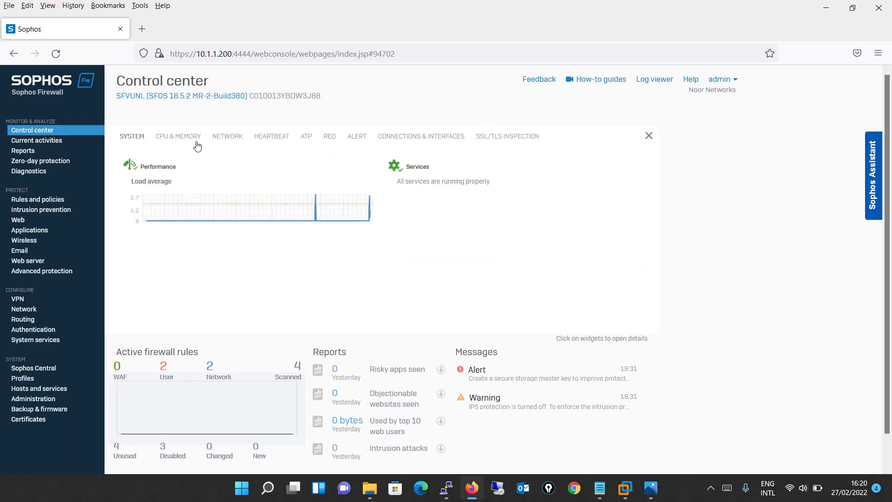
left_click(650, 136)
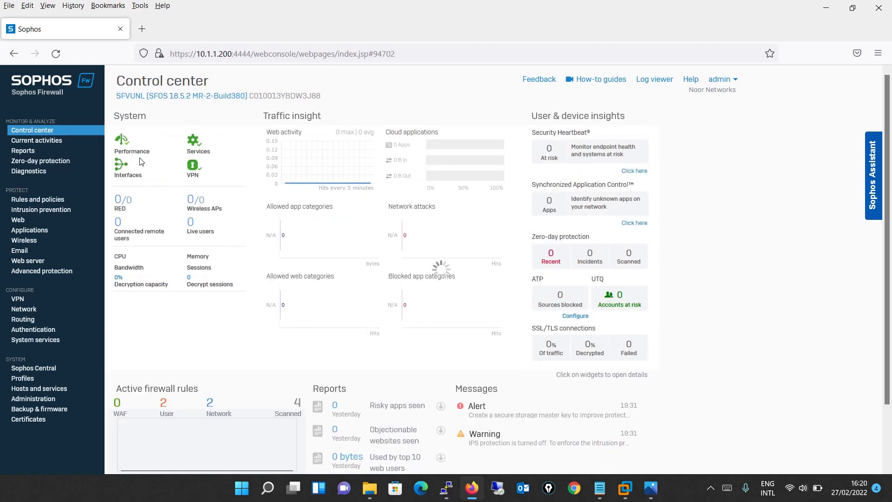
left_click(119, 168)
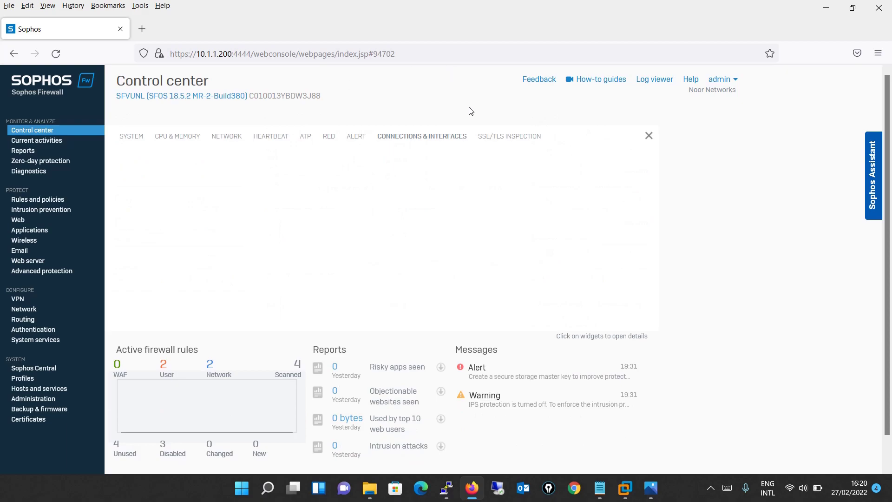
left_click(649, 135)
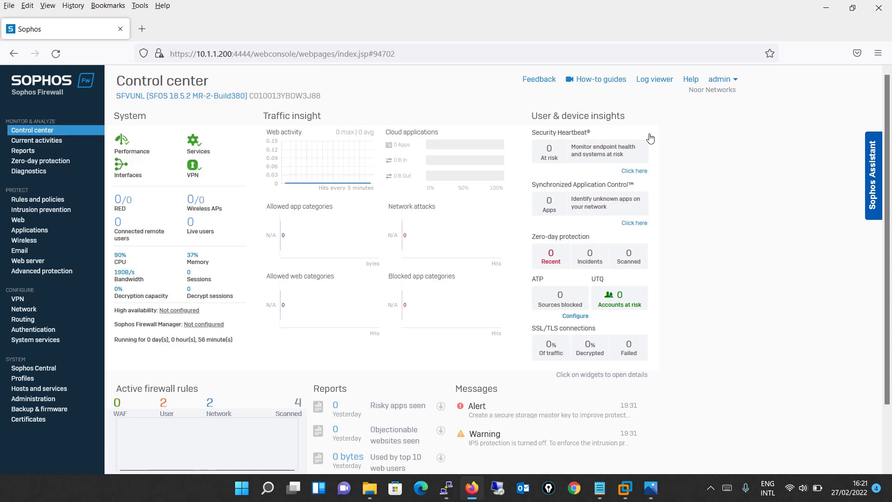
Step: Open Current activities to view Live users: 0 concurrent users, no records found
left_click(39, 144)
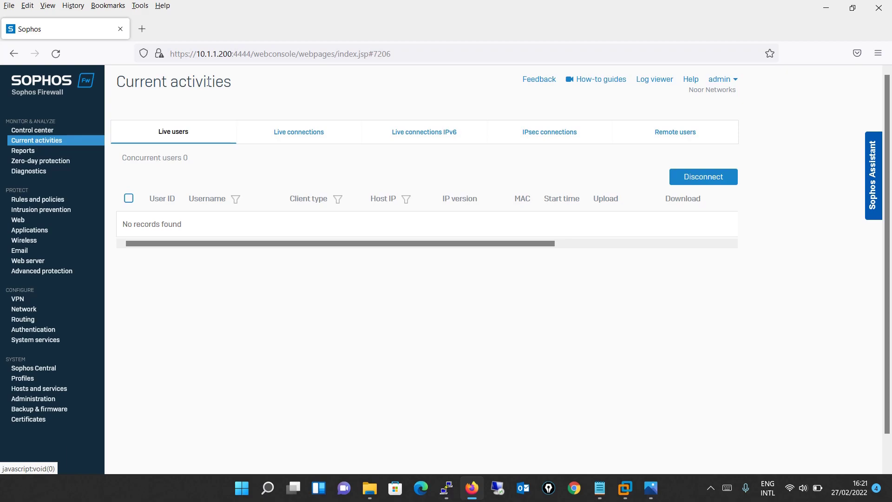
left_click(203, 138)
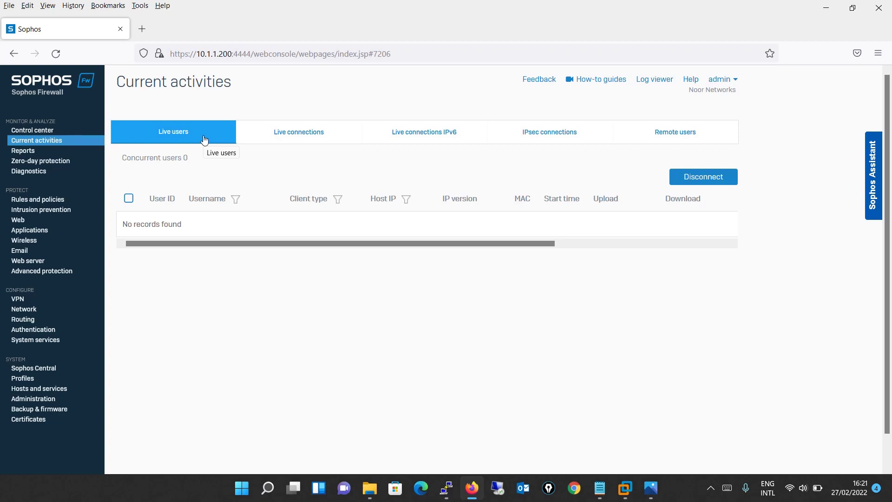
left_click(198, 141)
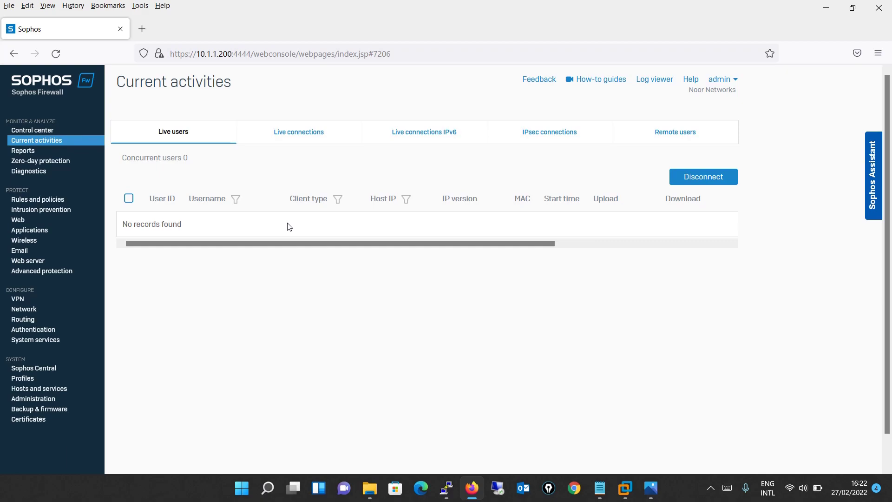
Step: Browse IPsec connections and Remote users, ending on Live connections showing 45 connections
left_click(555, 132)
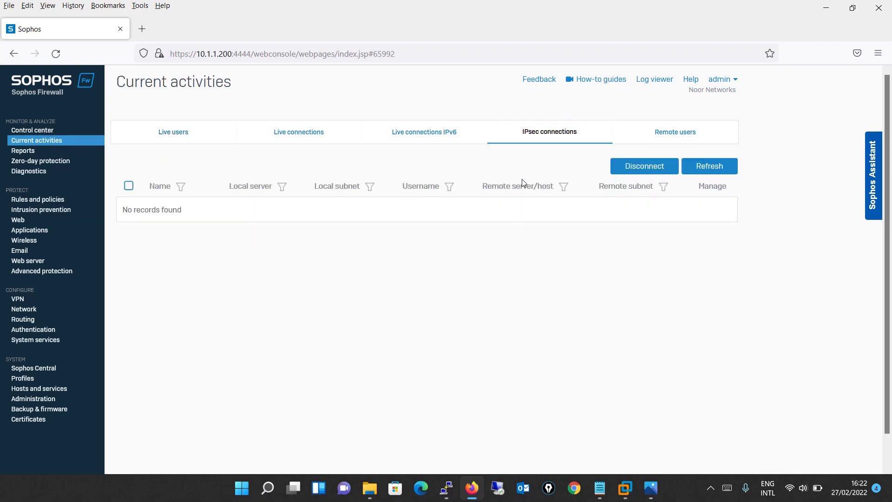
left_click(664, 133)
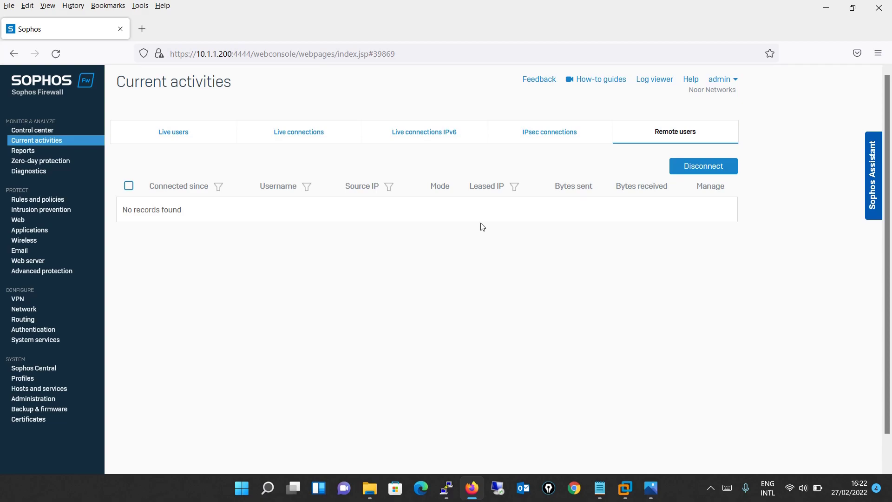
left_click(313, 137)
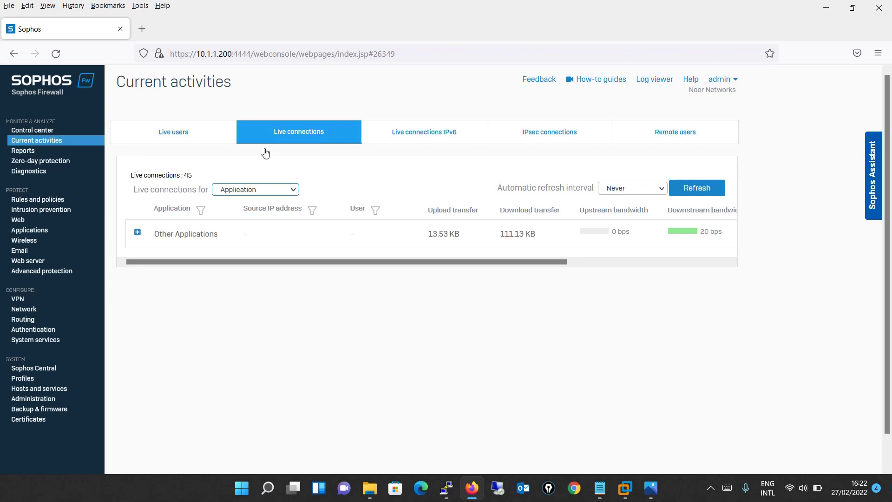
left_click(138, 233)
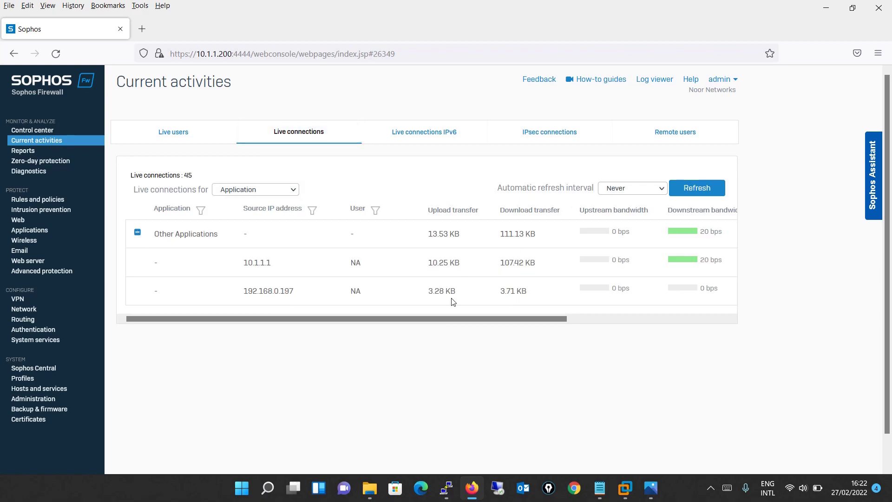
left_click(137, 234)
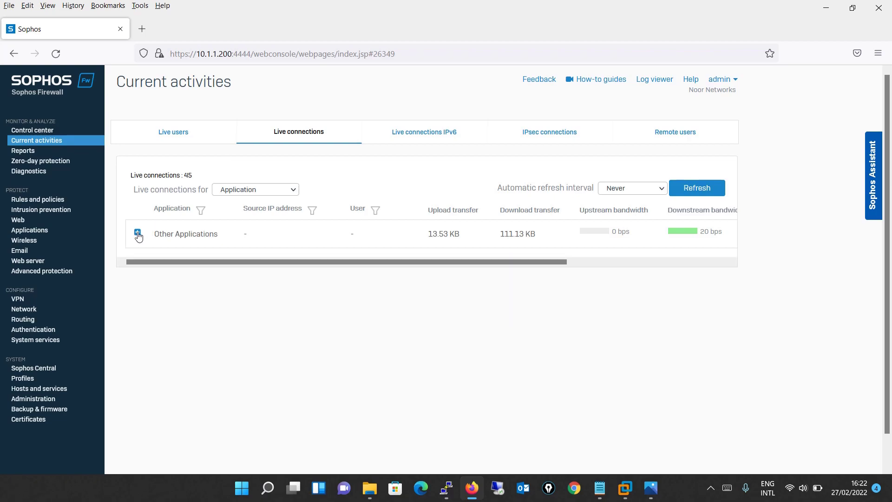
Step: Visit Diagnostics, Reports and Zero-day protection, ending on the Diagnostics Tools Ping form
left_click(31, 175)
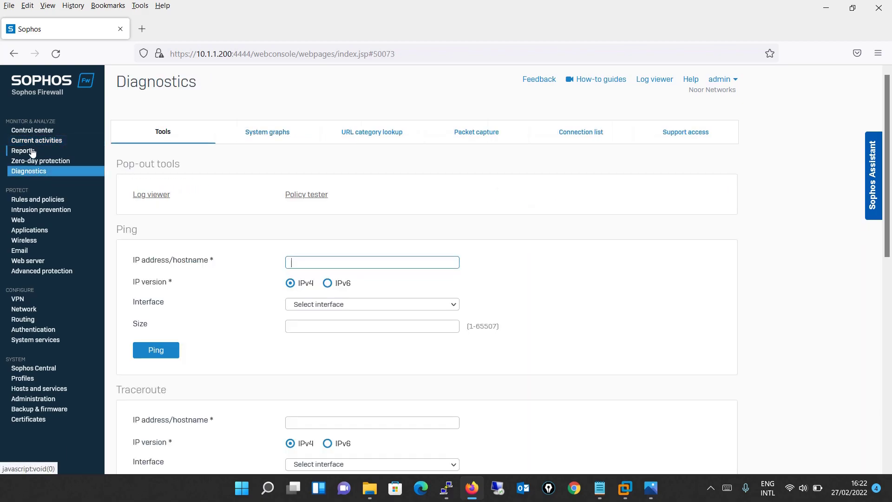
left_click(32, 151)
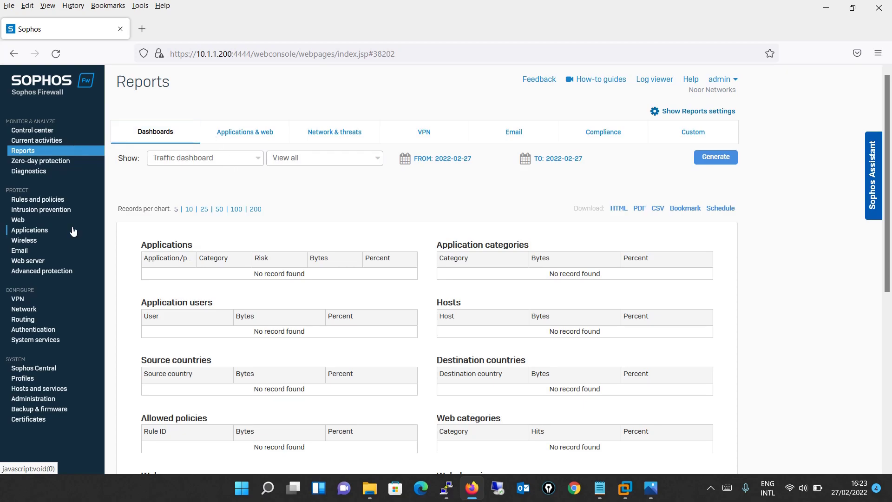
left_click(43, 171)
left_click(48, 163)
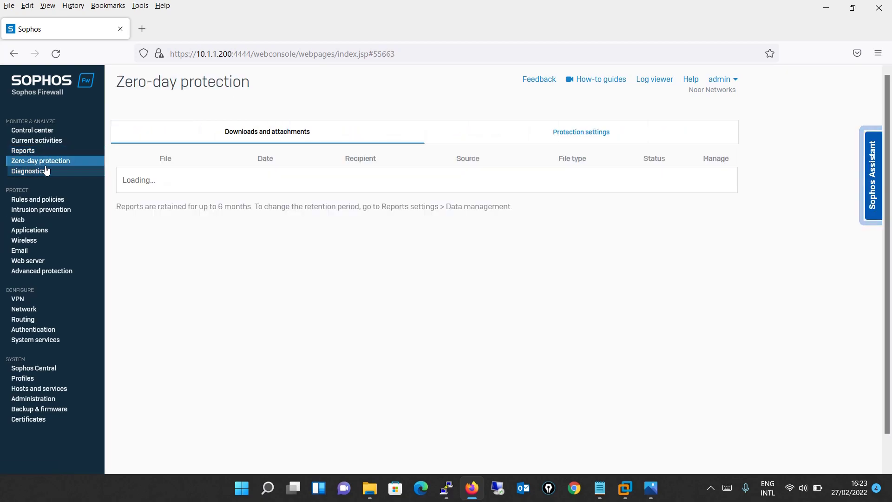
left_click(45, 172)
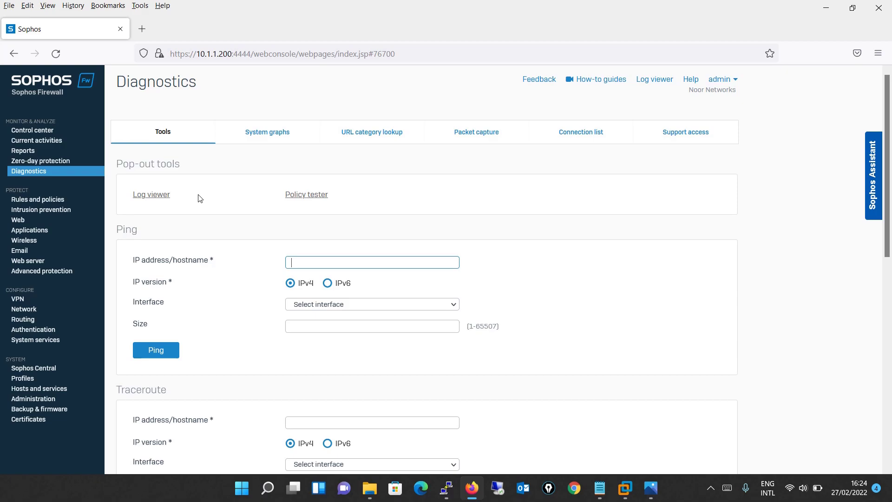
double_click(125, 230)
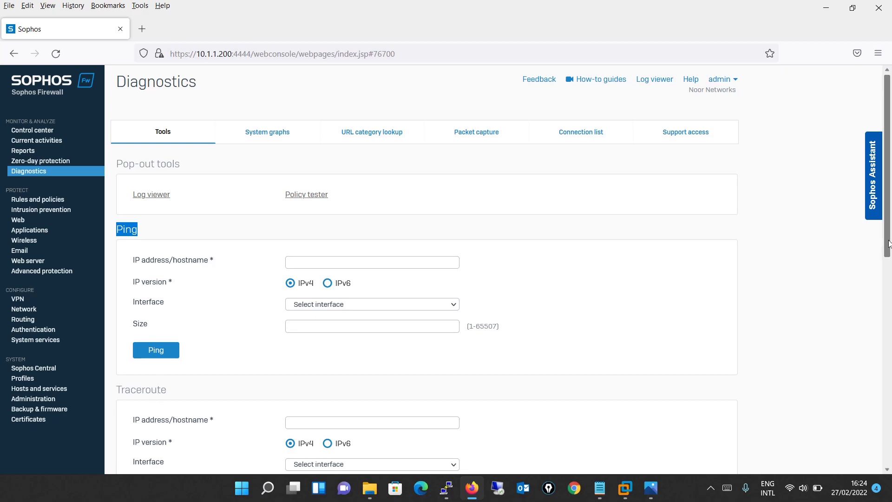
left_click_drag(887, 244, 889, 488)
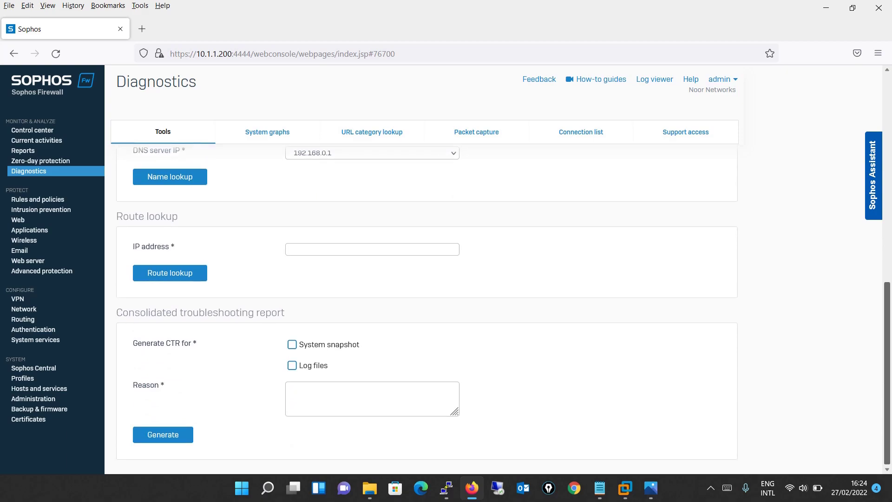
scroll(329, 304, "up", 10)
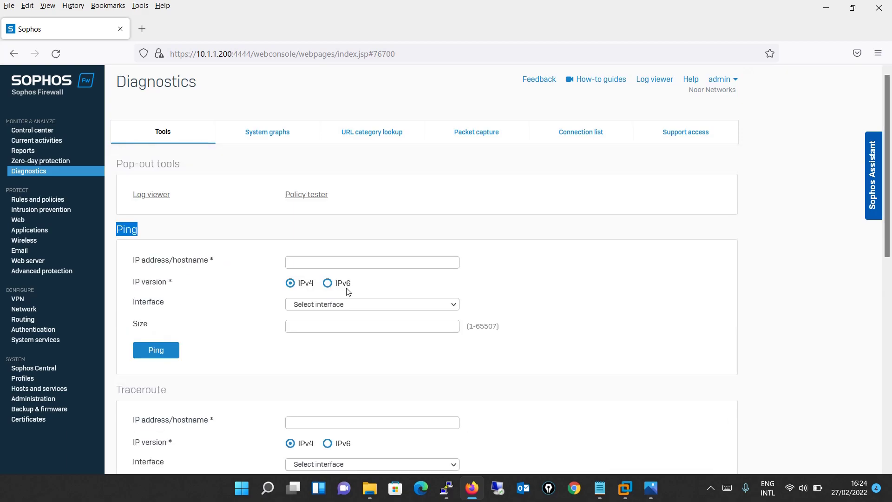
left_click(357, 263)
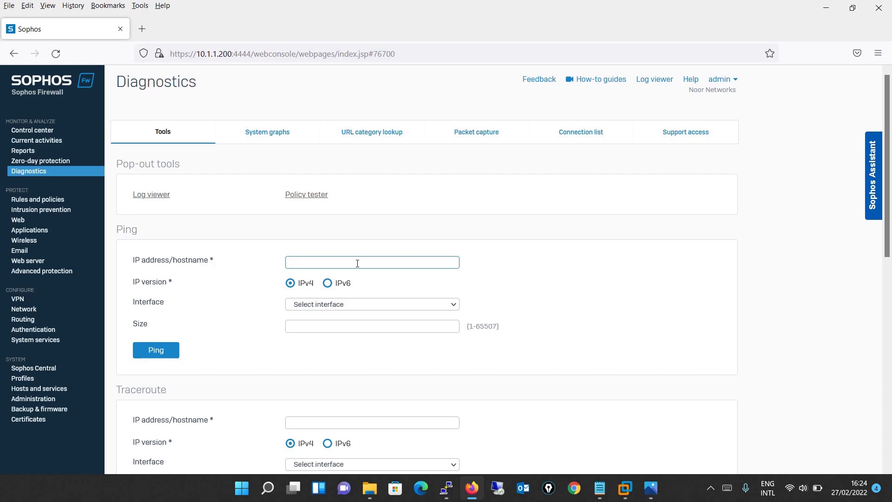
Step: Ping 8.8.8.8 from the Diagnostics tools and close the result
type("88.")
key("BackSpace")
key("BackSpace")
type(".8.8.8")
left_click(166, 349)
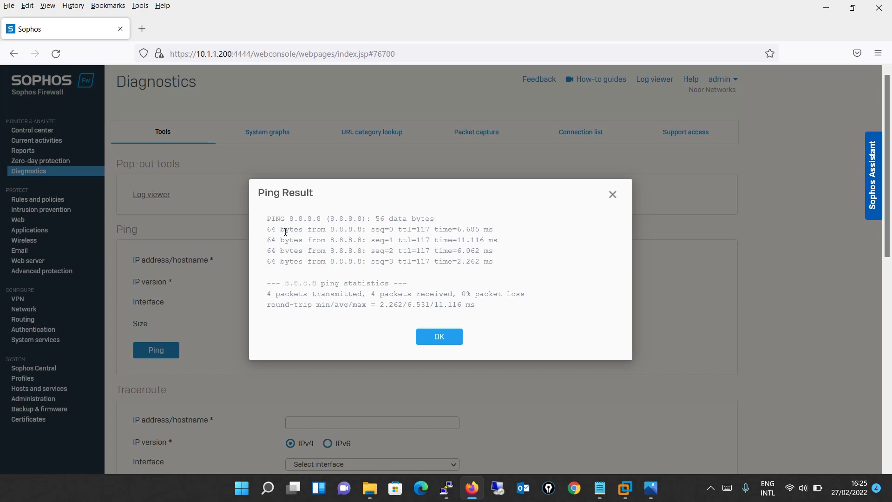
left_click(613, 194)
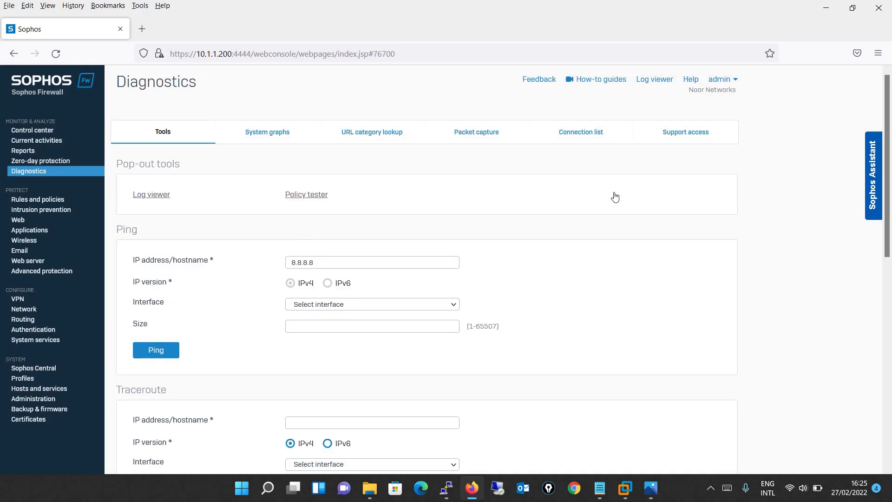
Step: Look over the Traceroute, Name lookup DNS server choices and Route lookup forms
left_click(311, 421)
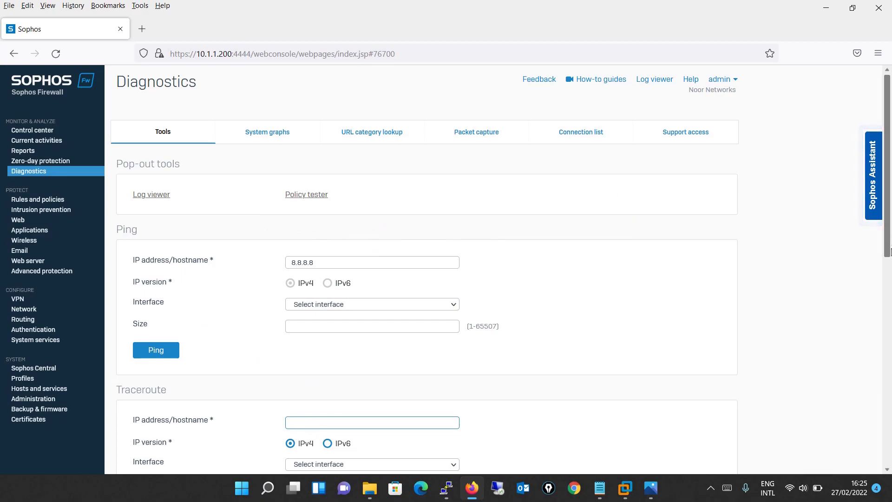
left_click_drag(890, 229, 879, 442)
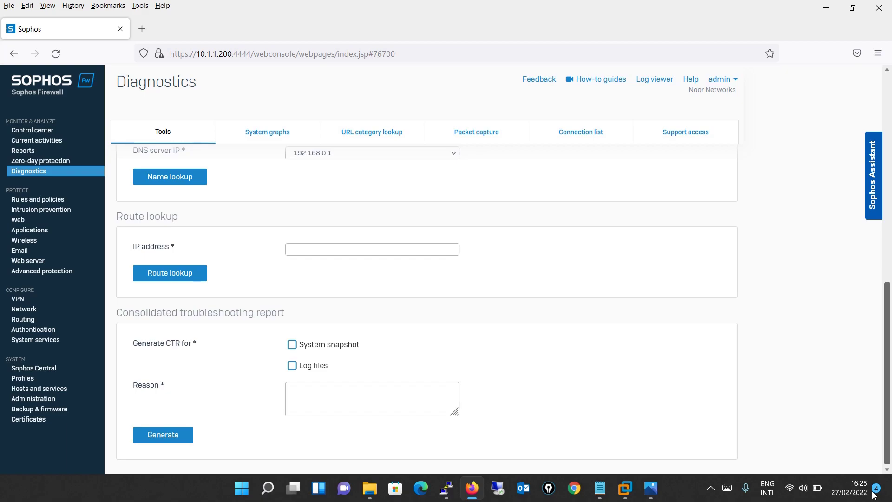
scroll(877, 399, "up", 3)
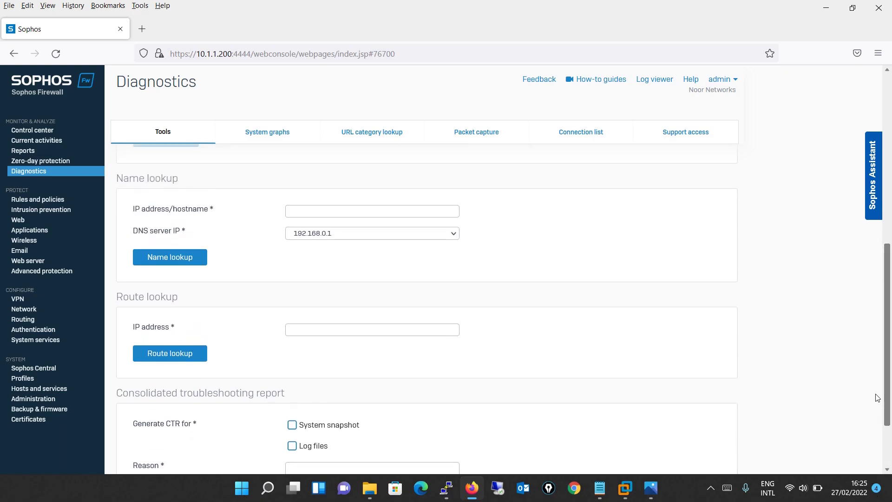
left_click(410, 238)
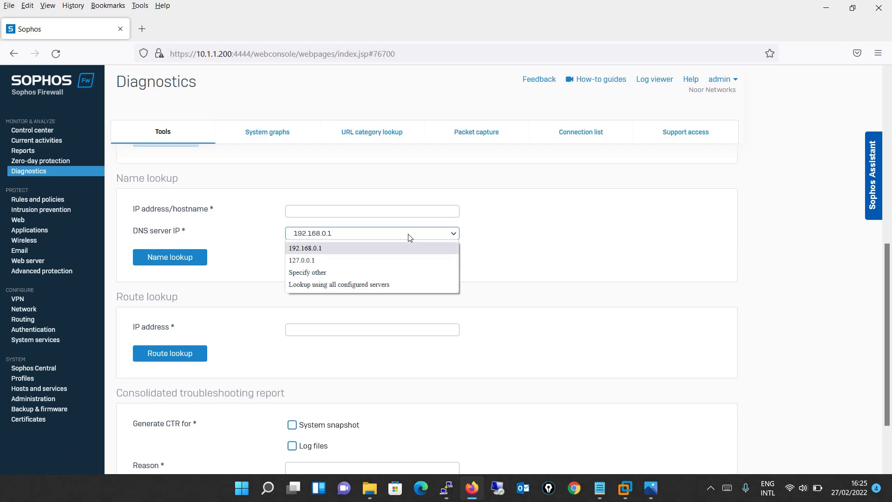
left_click(564, 232)
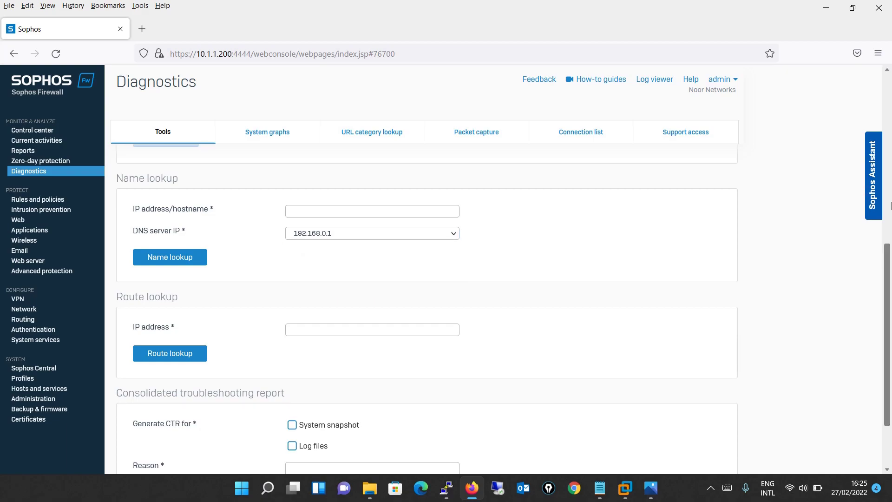
left_click_drag(888, 281, 876, 58)
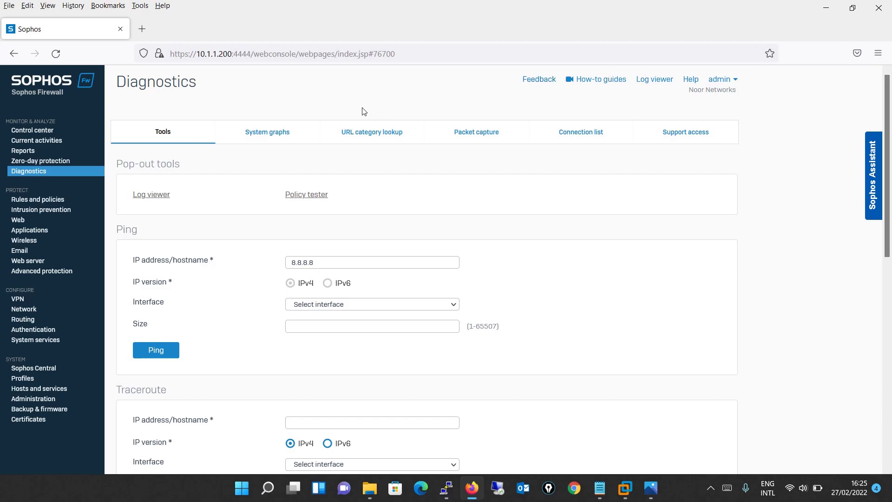
Step: Switch to System graphs and review the live CPU and memory usage charts
left_click(281, 133)
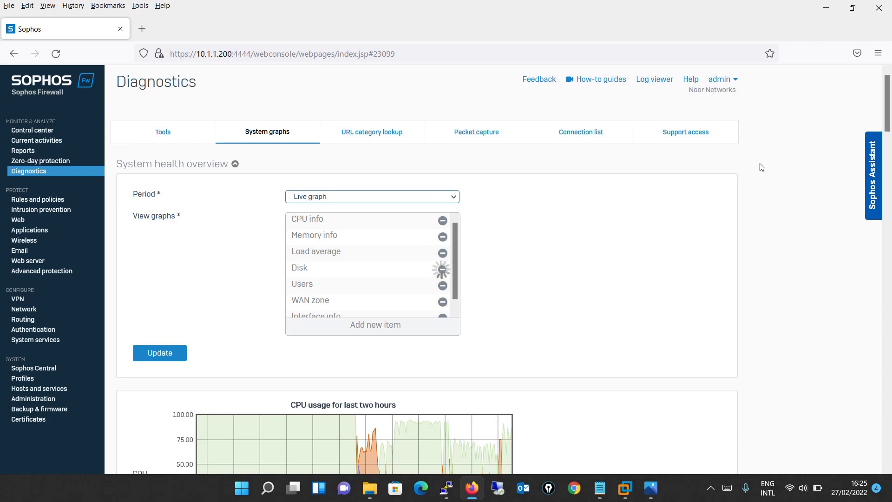
left_click(368, 136)
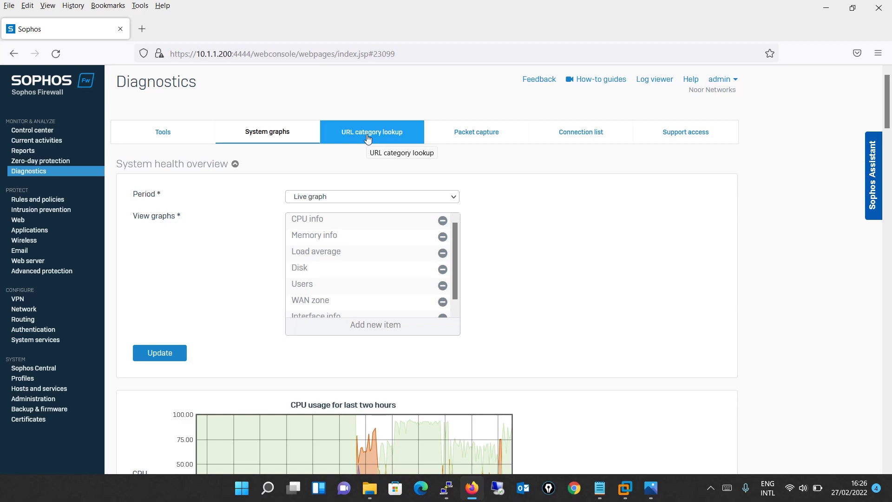
mouse_move(882, 118)
left_mouse_down()
mouse_move(882, 332)
mouse_move(890, 100)
left_mouse_up()
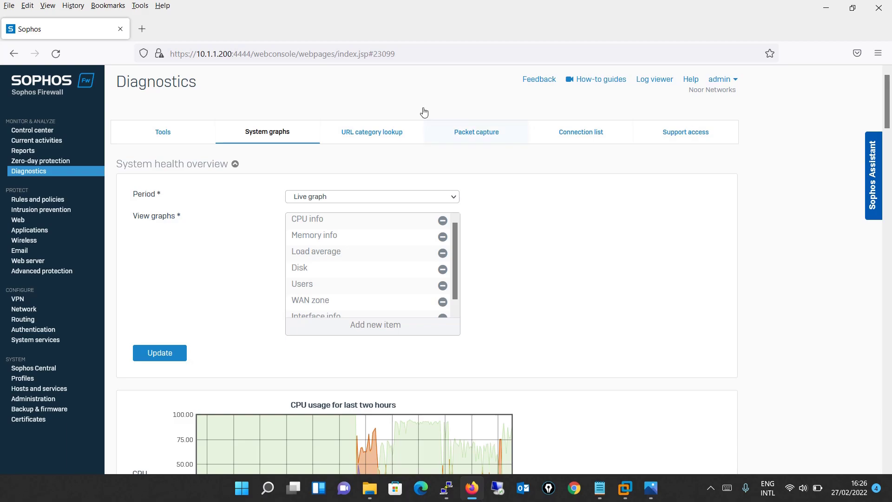
Step: Show Packet capture with trace off, a 2048 KB buffer and no captured packets
left_click(473, 136)
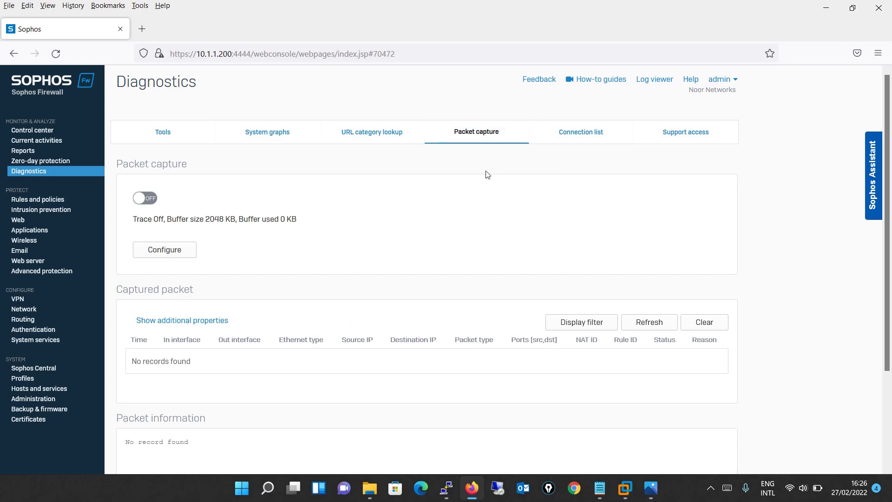
Step: Open the Connection list and browse the current TCP and UDP connections from 192.168.0.197
left_click(587, 131)
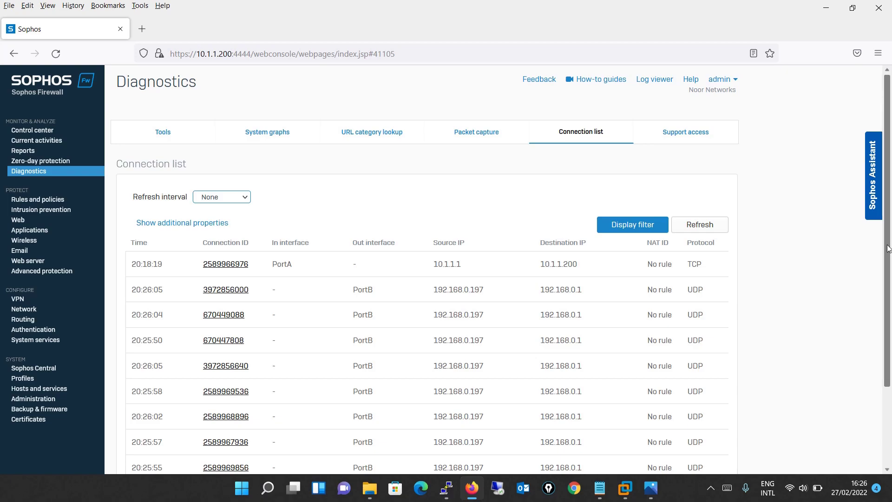
left_click_drag(890, 245, 869, 273)
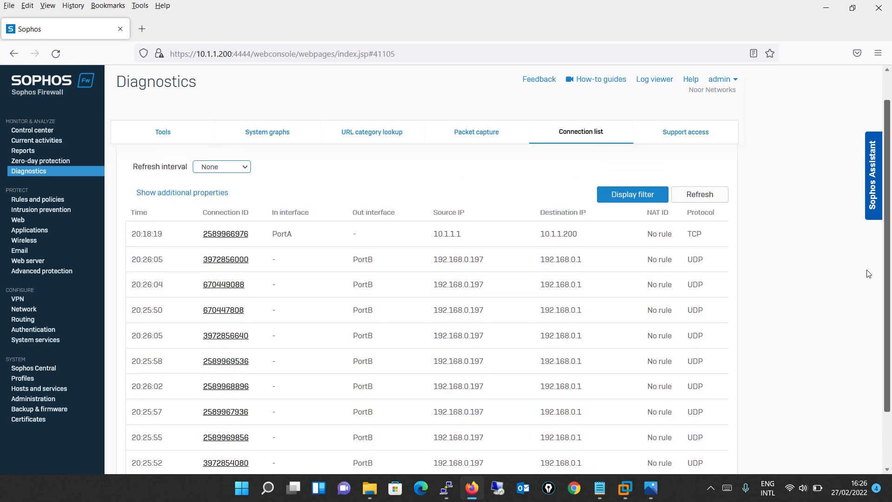
left_click_drag(868, 273, 872, 297)
scroll(872, 297, "up", 2)
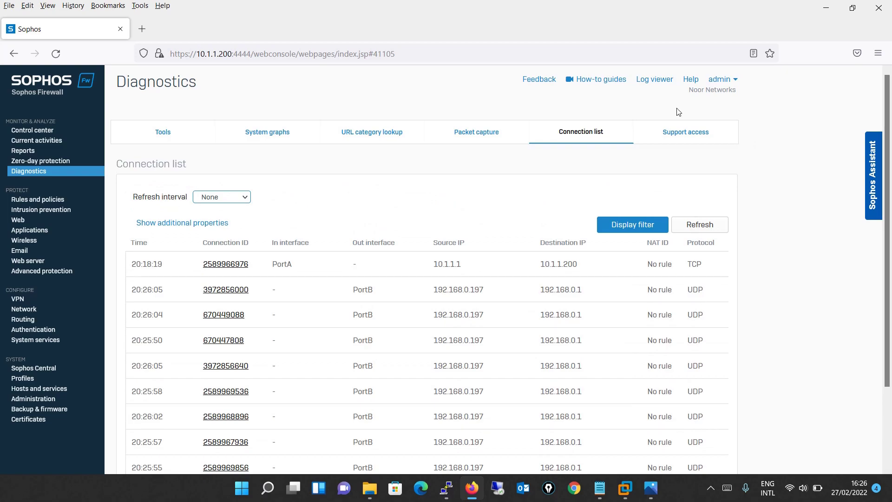
Step: Show the Support access settings, then cancel the enable prompt so support access stays off
left_click(678, 132)
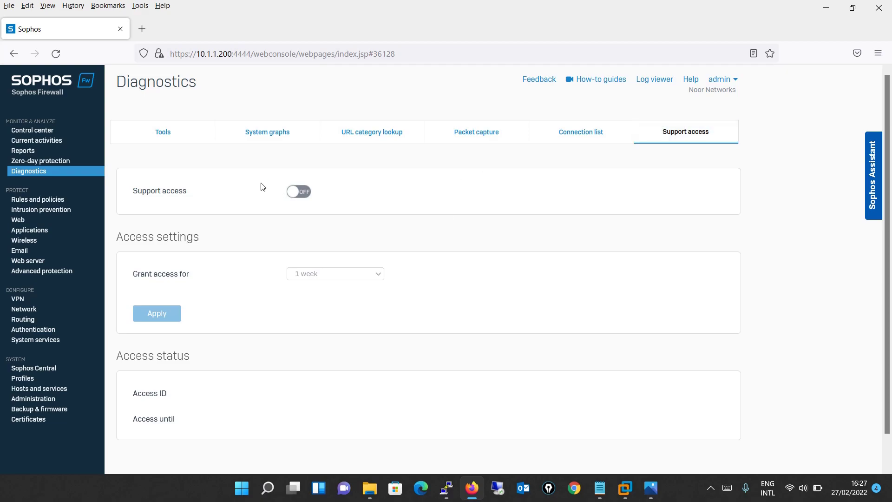
left_click(303, 190)
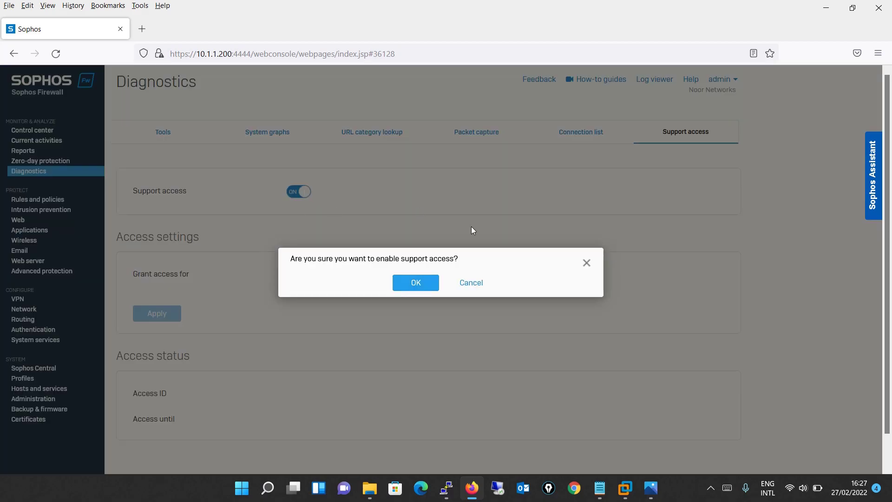
left_click(585, 262)
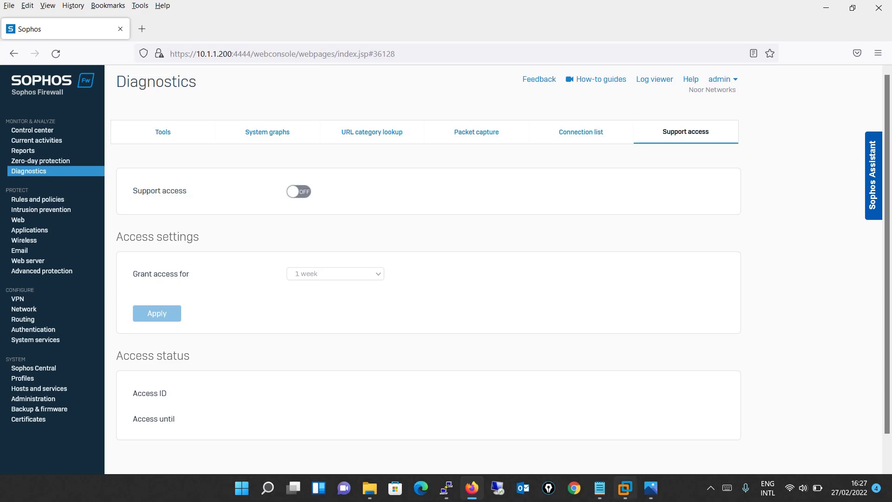
Step: Bring up the Notepad Tutorial 4 notes listing the ten upcoming topics
left_click(599, 488)
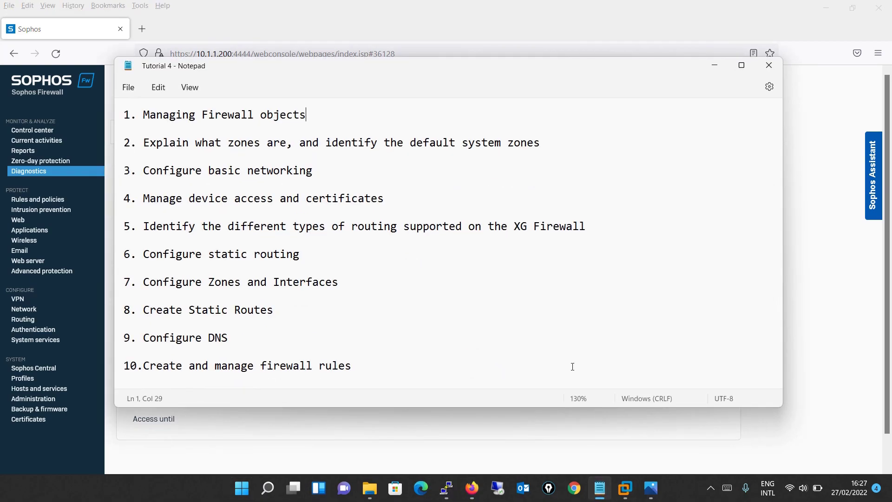